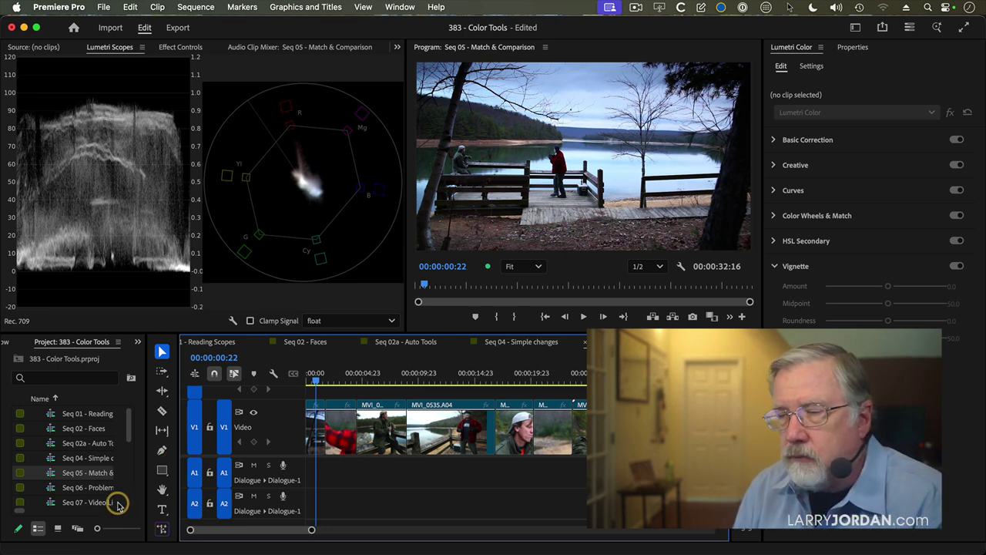
# - Play through the sequence to review its clips, then return to the opening lakeside dock shot
pyautogui.click(282, 413)
pyautogui.press('space')
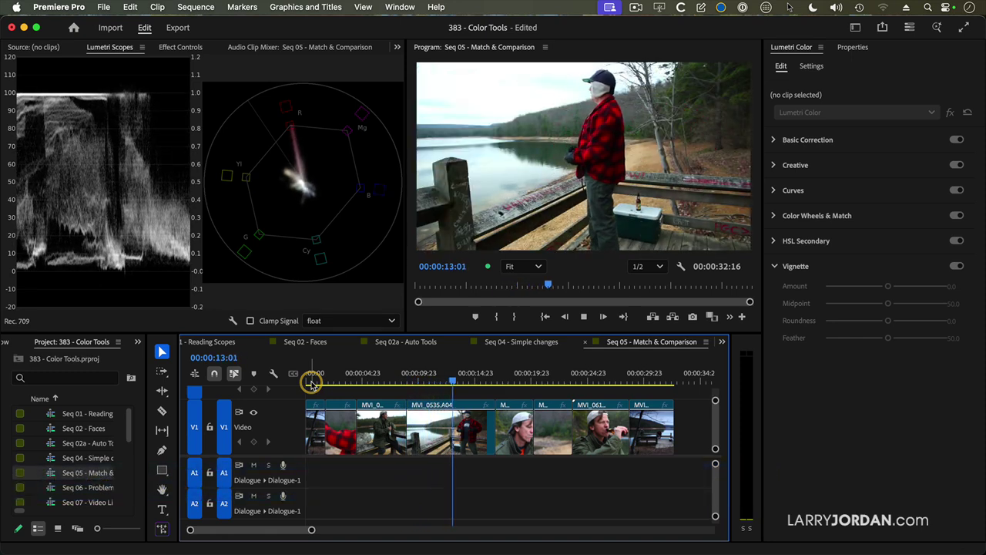
pyautogui.press('space')
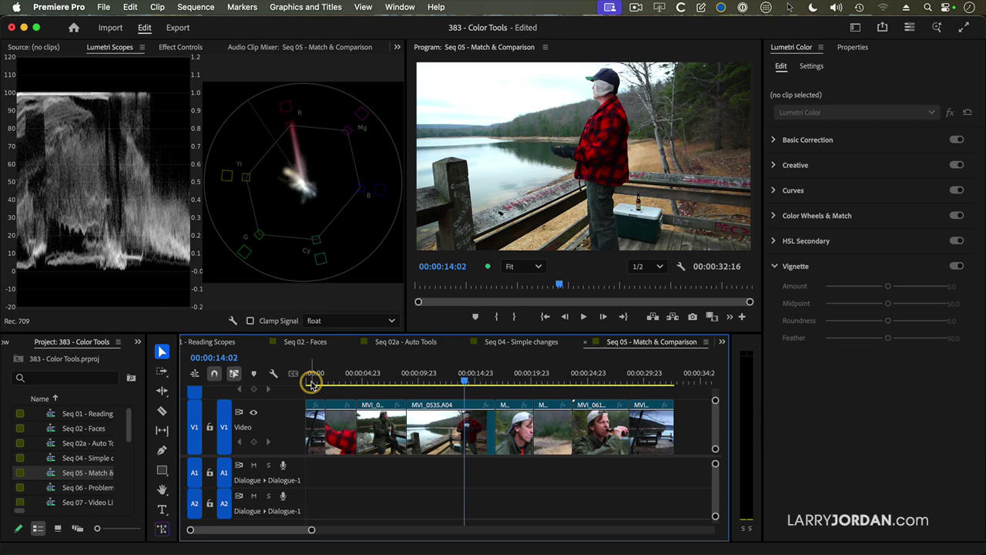
pyautogui.click(312, 382)
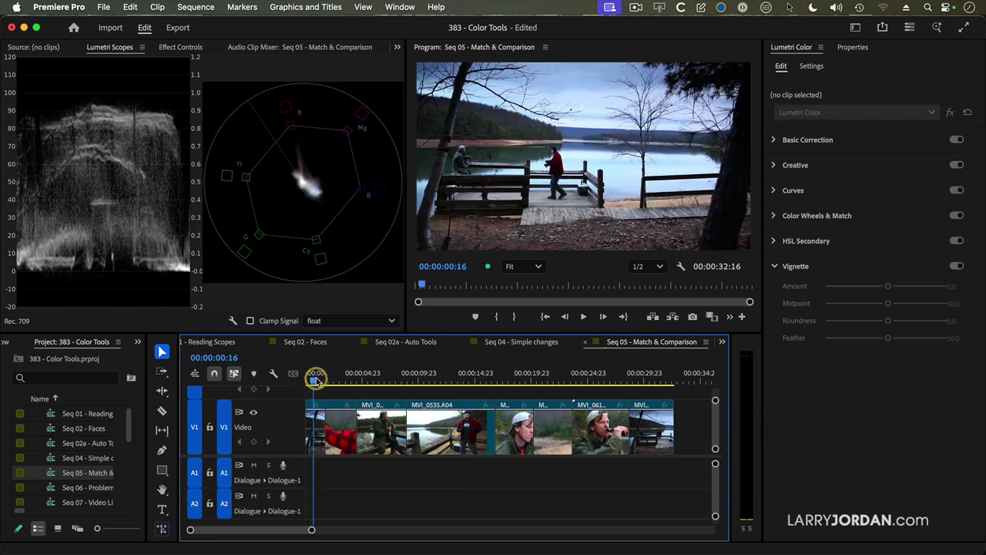
pyautogui.moveTo(315, 377); pyautogui.dragTo(644, 375)
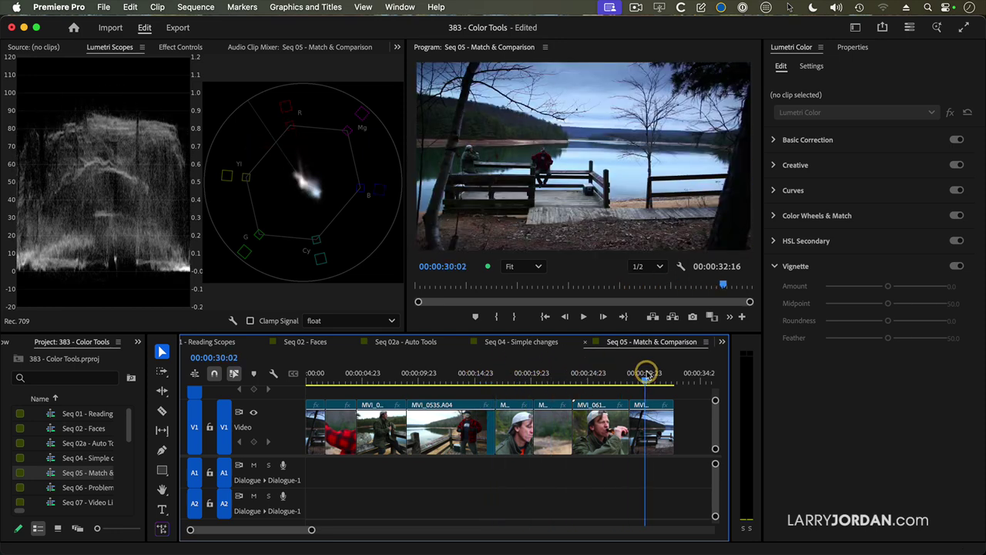
pyautogui.moveTo(645, 374); pyautogui.dragTo(312, 350)
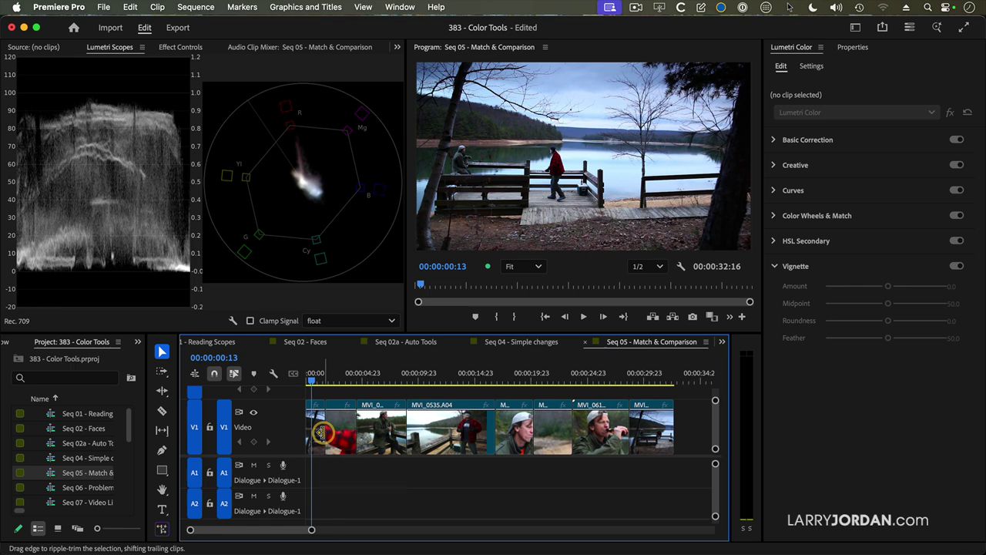
# - Enlarge the monitor in Comparison View with the wintry dock reference beside the man-in-cap close-up
pyautogui.click(679, 266)
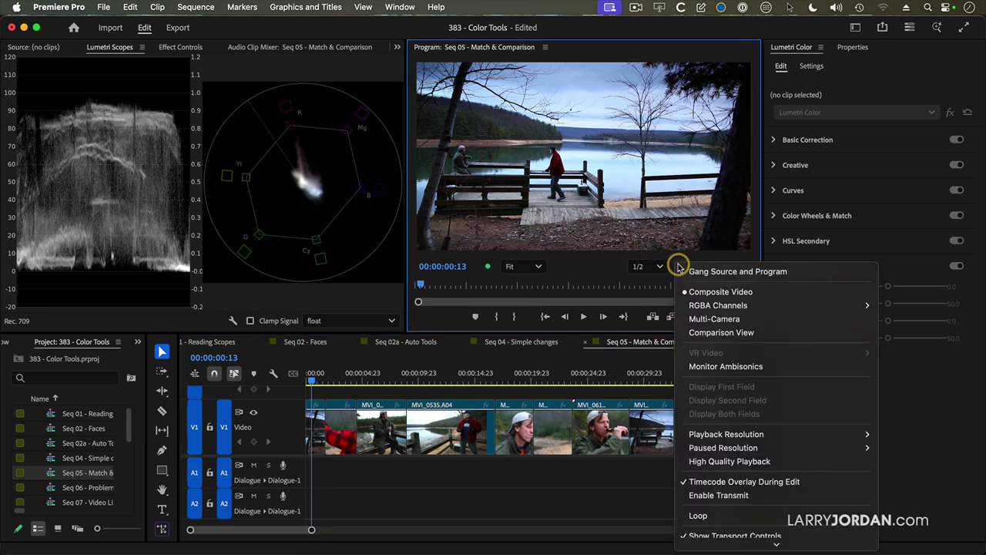
pyautogui.click(695, 332)
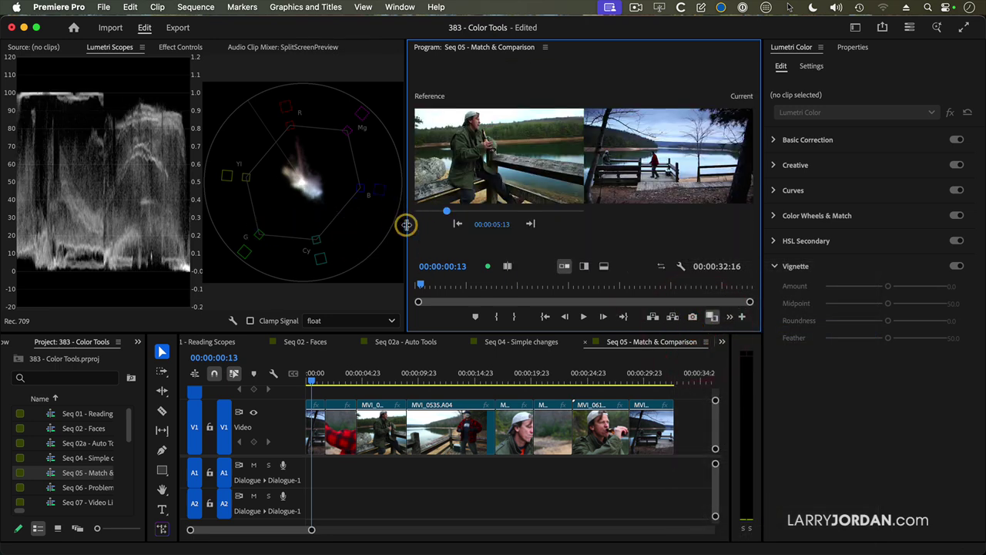
pyautogui.moveTo(406, 225); pyautogui.dragTo(103, 203)
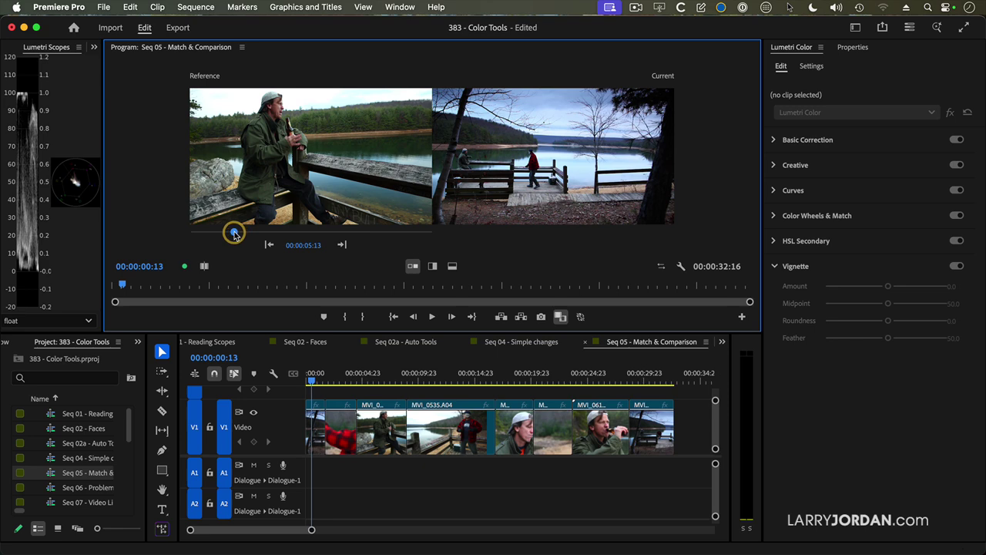
pyautogui.moveTo(236, 234); pyautogui.dragTo(205, 249)
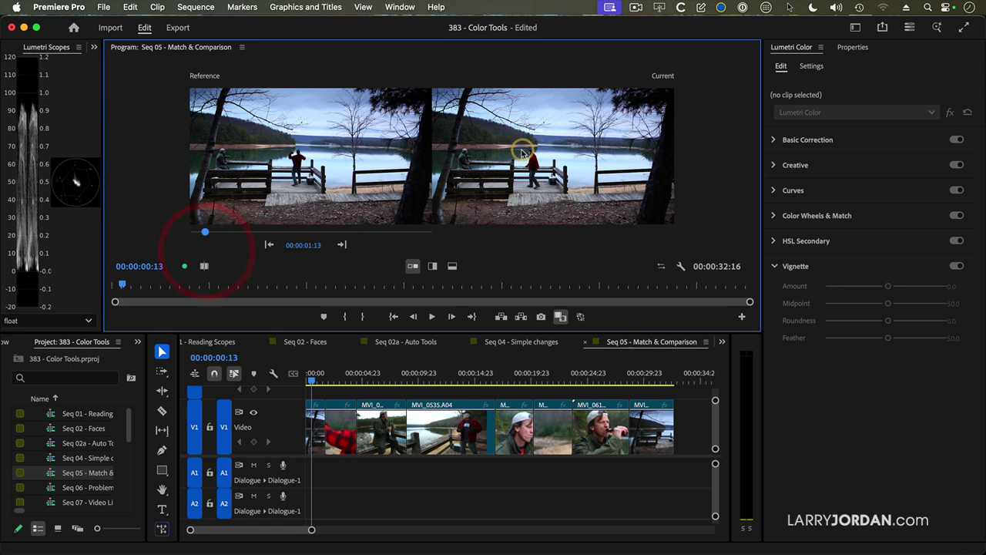
pyautogui.moveTo(331, 387); pyautogui.dragTo(374, 378)
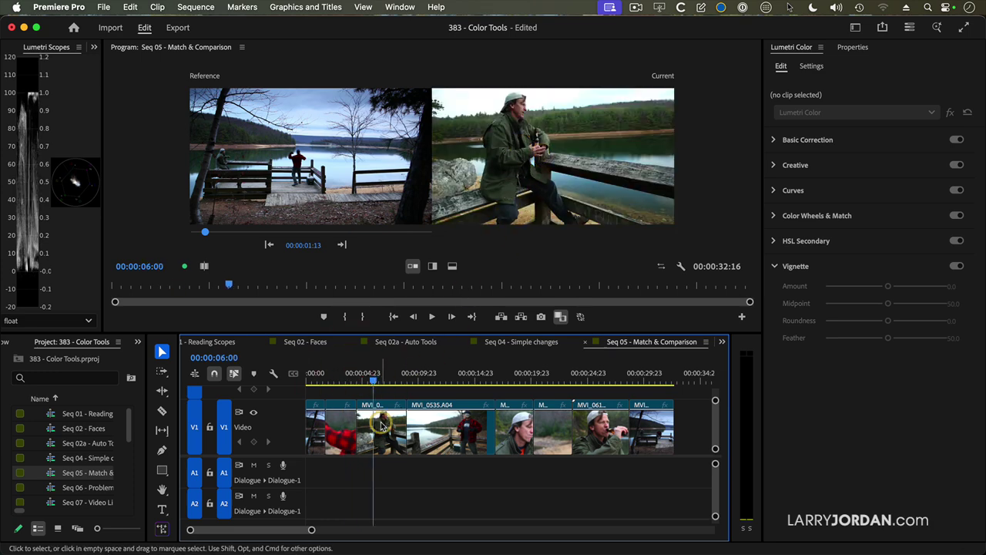
# - Select the man-in-cap close-up and use Lumetri Color Wheels & Match to apply a match to the dock shot
pyautogui.click(380, 422)
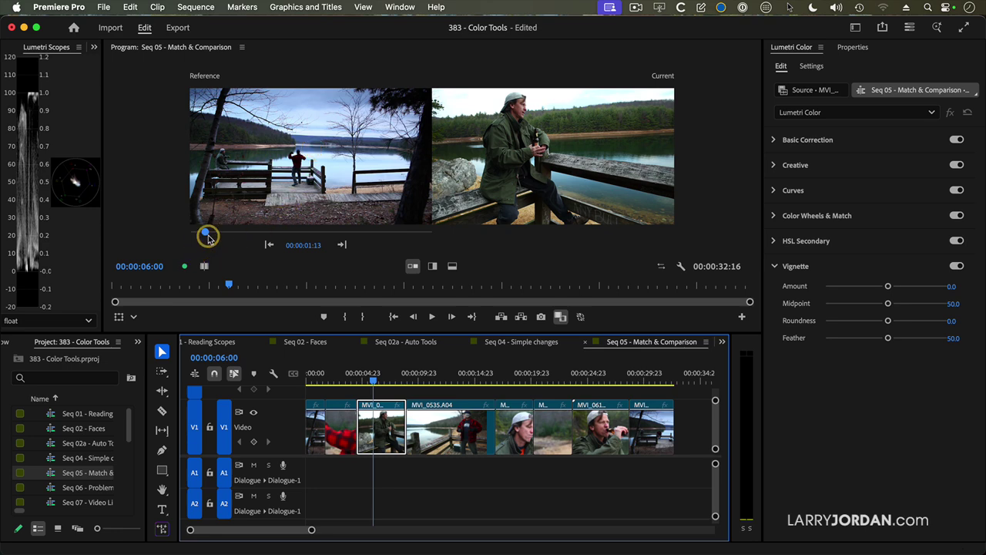
pyautogui.moveTo(205, 235); pyautogui.dragTo(201, 236)
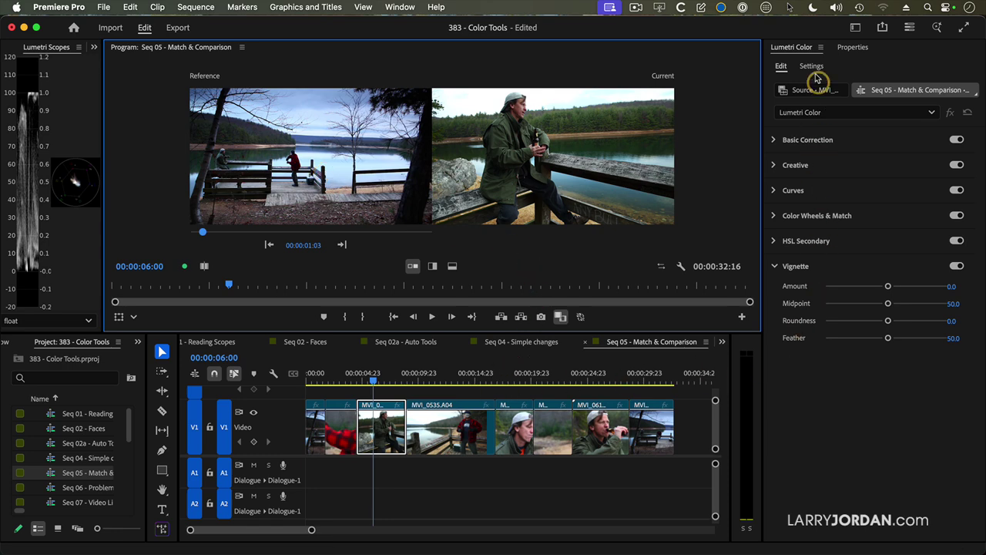
pyautogui.click(808, 219)
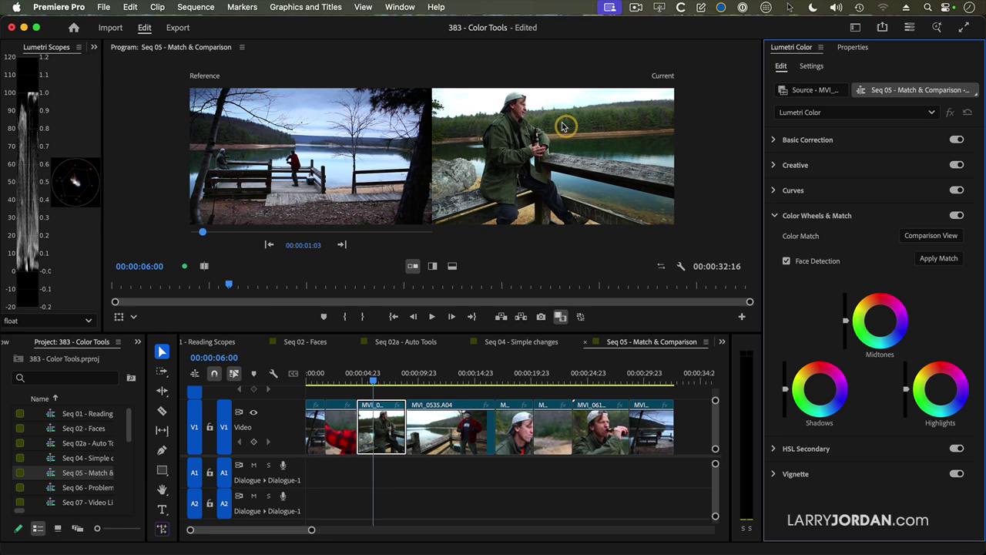
pyautogui.click(937, 260)
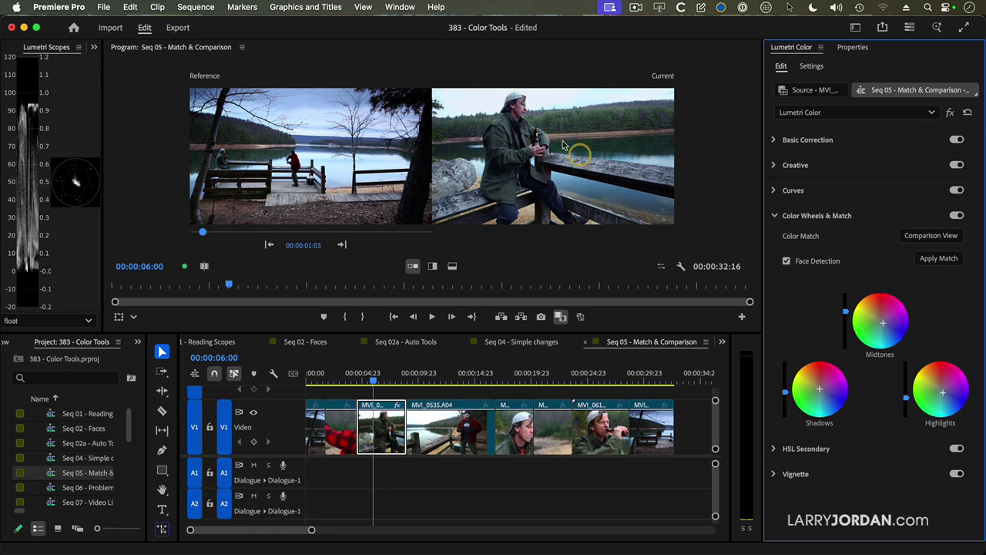
pyautogui.click(950, 114)
pyautogui.click(949, 114)
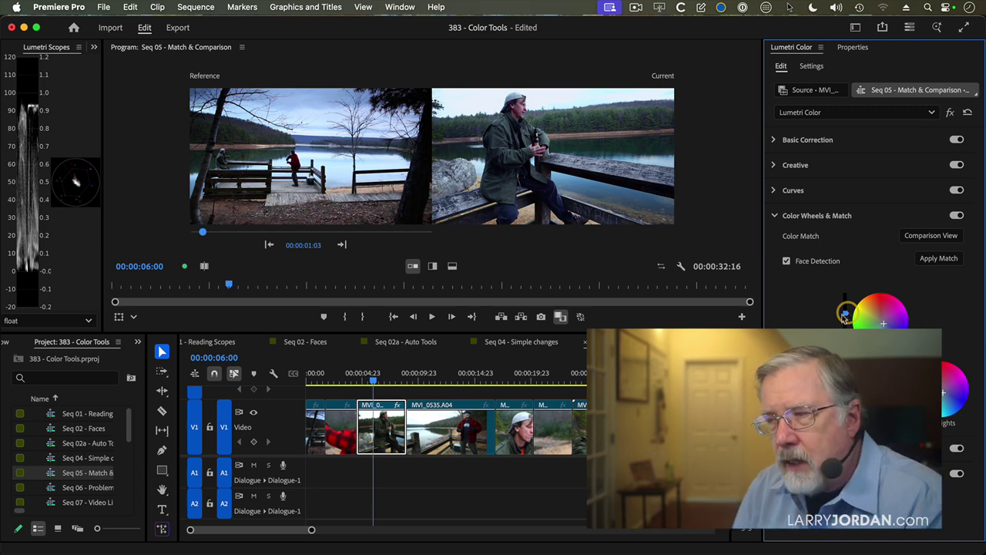
# - Copy the color-matched close-up clip with Edit > Copy
pyautogui.click(336, 436)
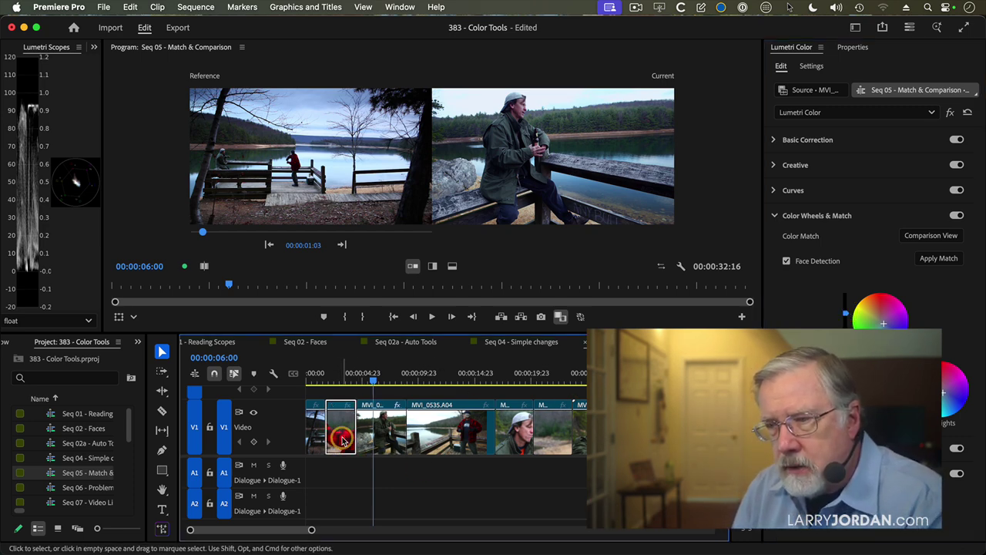
pyautogui.click(381, 427)
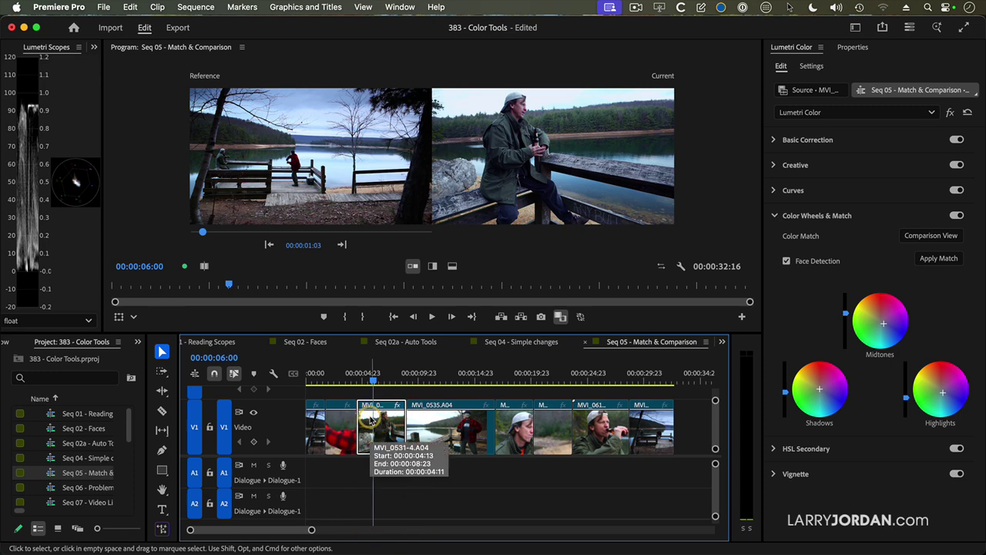
pyautogui.click(131, 8)
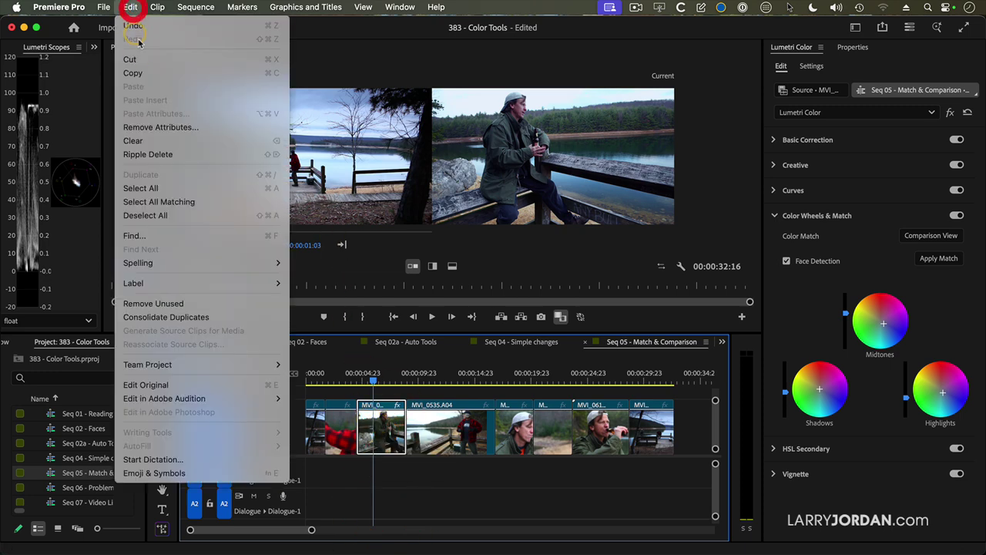
pyautogui.click(144, 71)
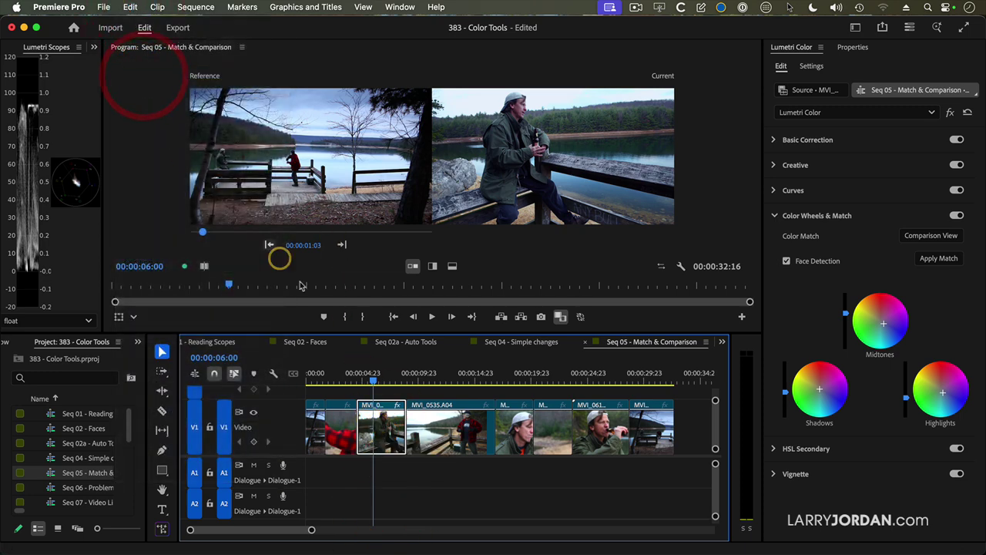
# - Paste the Lumetri Color attributes onto the other Seq 05 clips, including MVI_0535.A04, and scrub to check
pyautogui.click(339, 426)
pyautogui.keyDown('shift'); pyautogui.click(452, 441); pyautogui.keyUp('shift')
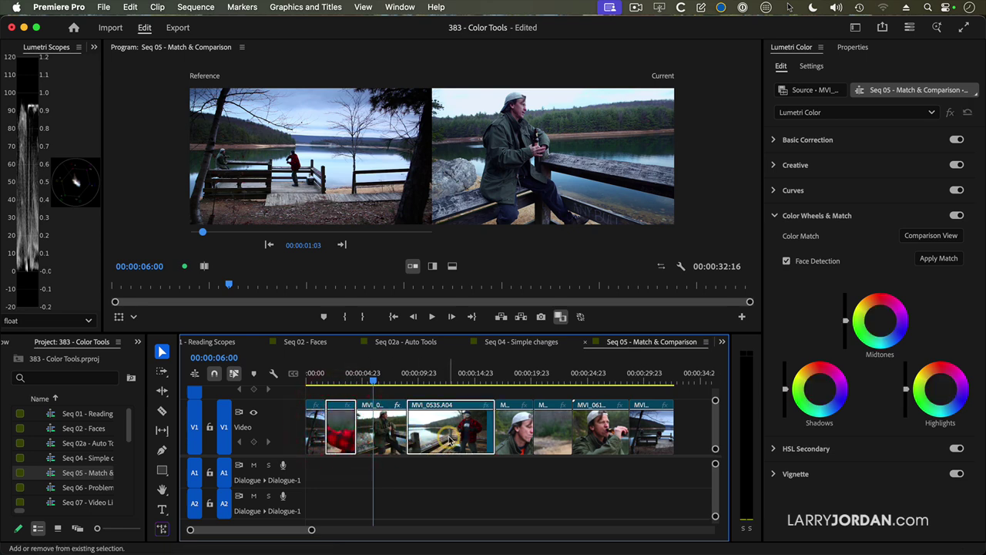
pyautogui.keyDown('shift'); pyautogui.click(528, 431); pyautogui.keyUp('shift')
pyautogui.keyDown('shift'); pyautogui.click(600, 432); pyautogui.keyUp('shift')
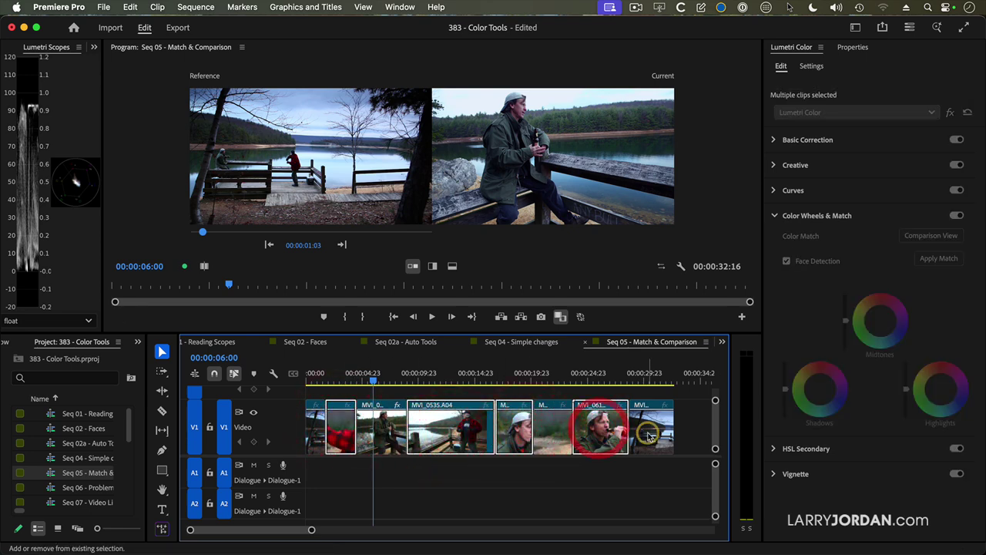
pyautogui.press('super+s')
pyautogui.keyDown('shift'); pyautogui.click(556, 443); pyautogui.keyUp('shift')
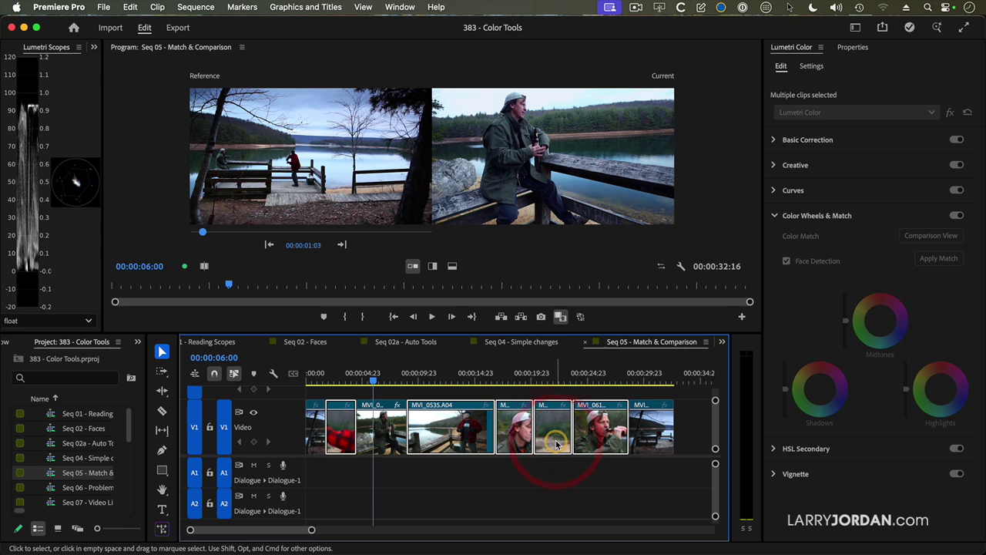
pyautogui.click(129, 7)
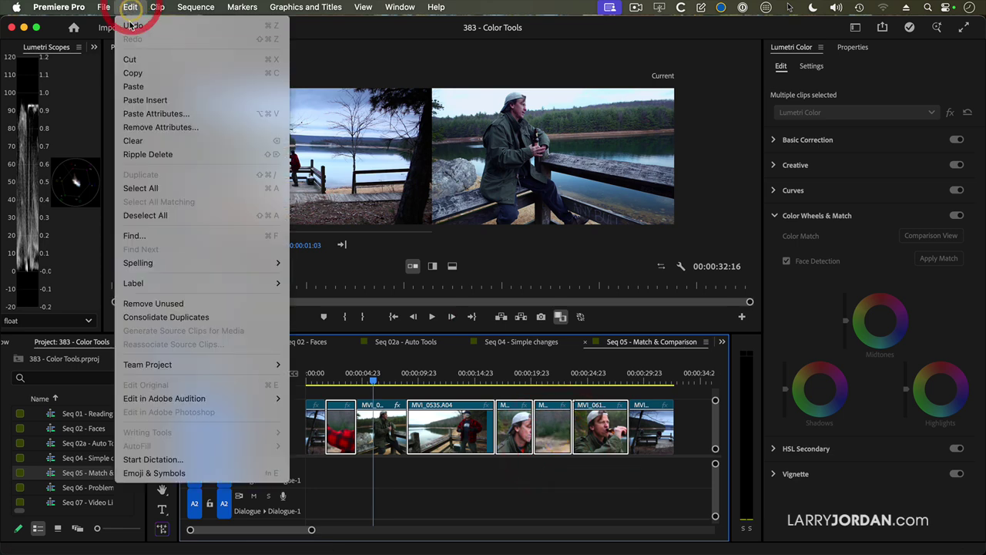
pyautogui.click(140, 116)
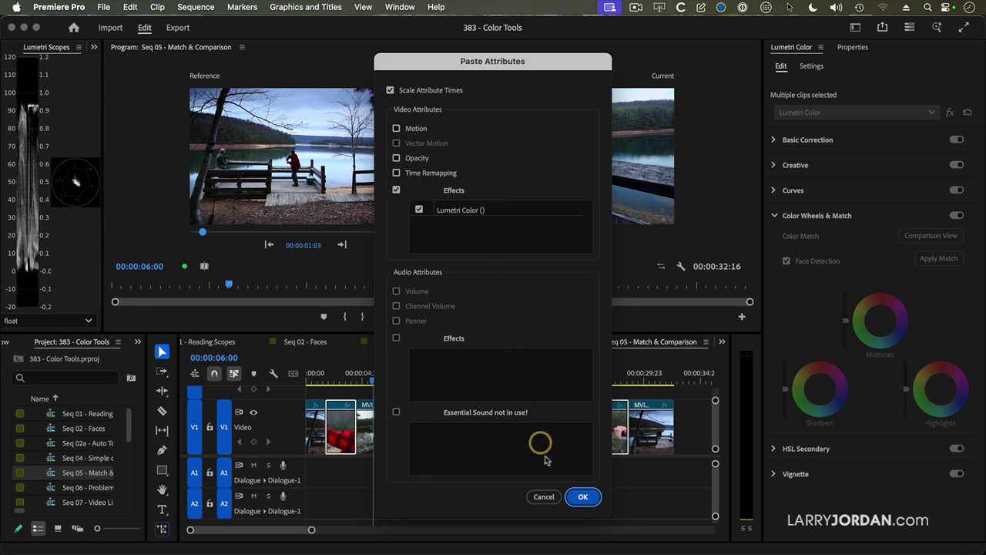
pyautogui.click(584, 497)
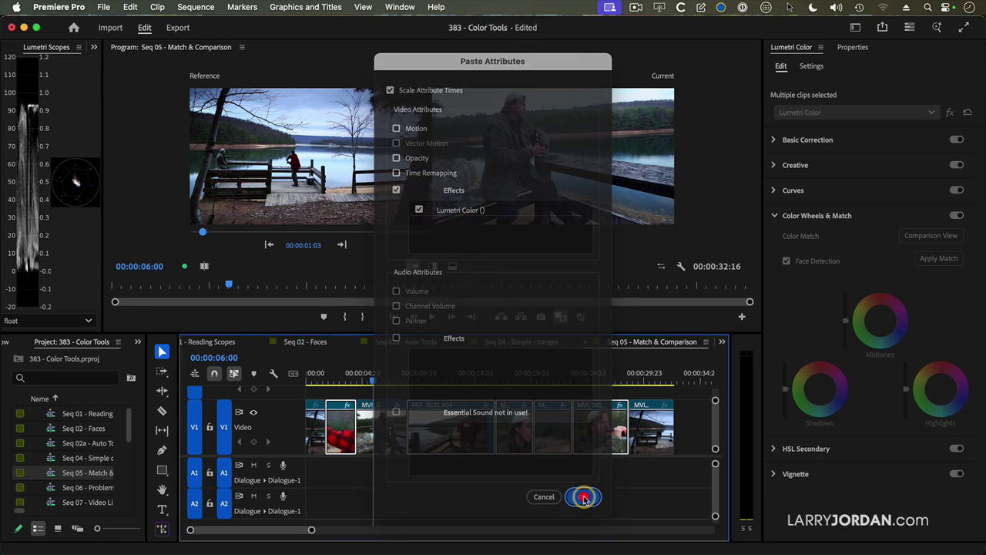
pyautogui.click(430, 374)
pyautogui.moveTo(430, 373); pyautogui.dragTo(509, 373)
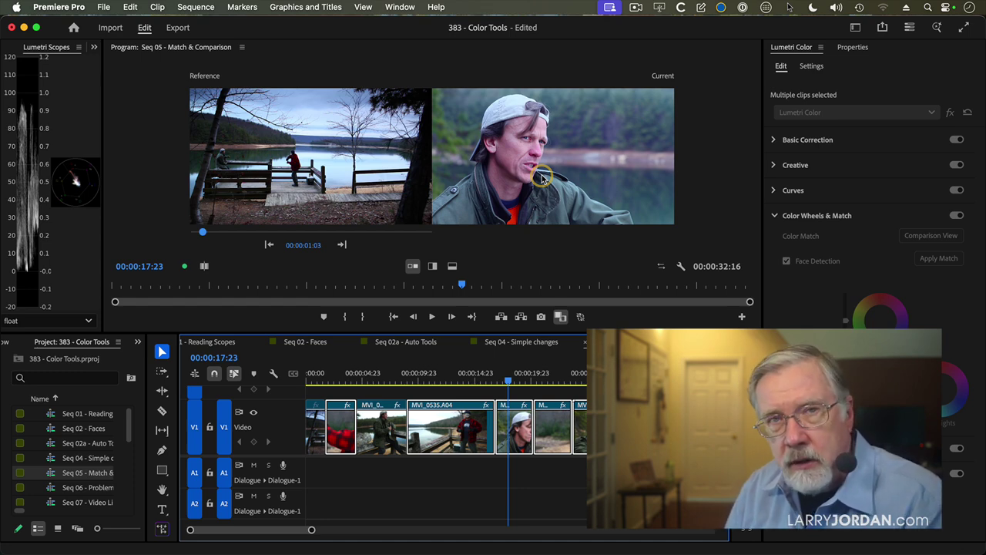
pyautogui.moveTo(431, 372); pyautogui.dragTo(493, 372)
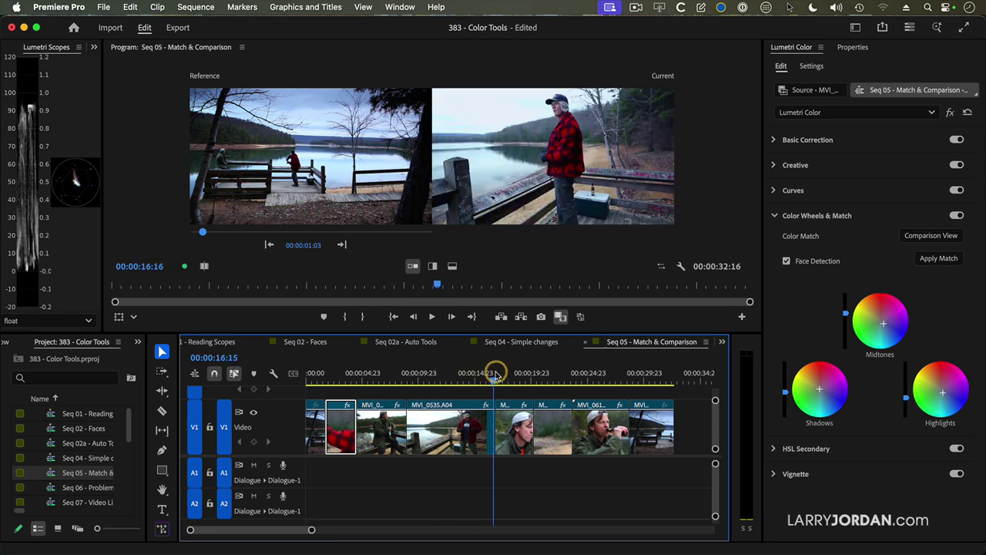
# - Select MVI_0535.A04, switch the monitor to Composite Video, and widen Lumetri Scopes for waveform and vectorscope
pyautogui.click(478, 437)
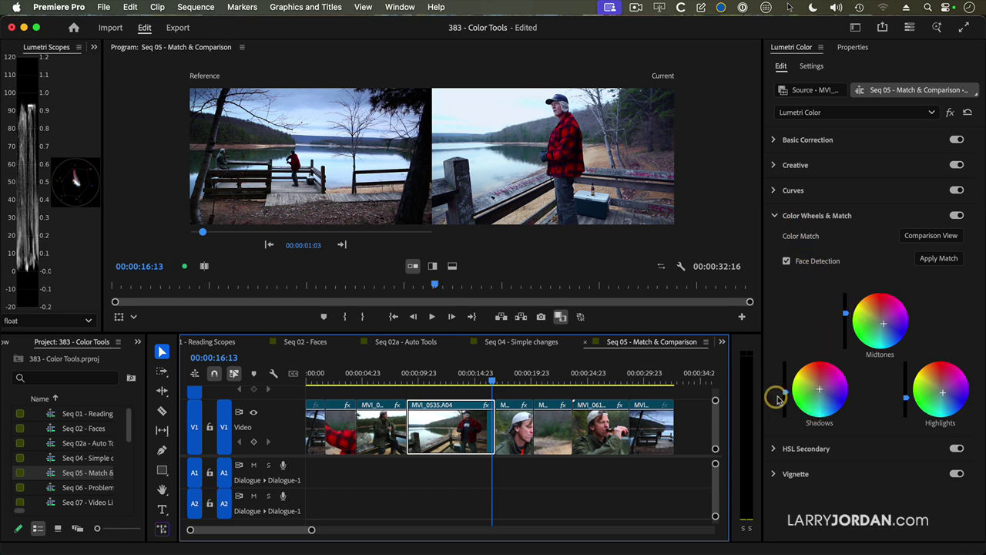
pyautogui.click(781, 394)
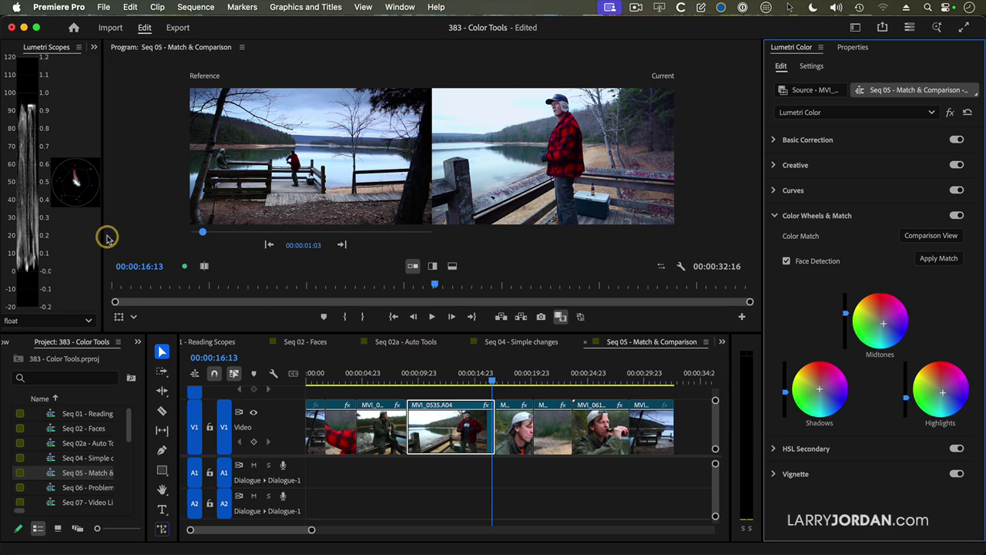
pyautogui.click(679, 266)
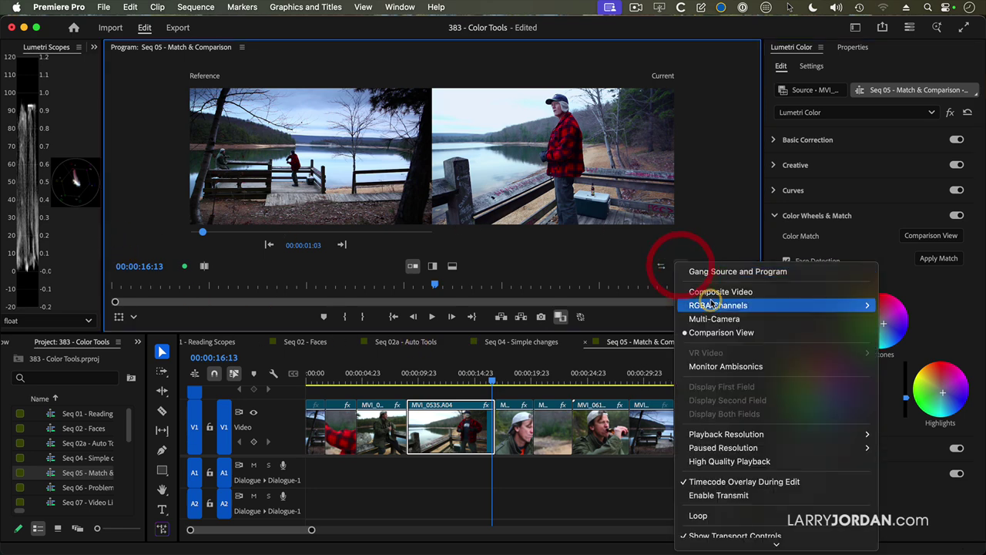
pyautogui.click(711, 292)
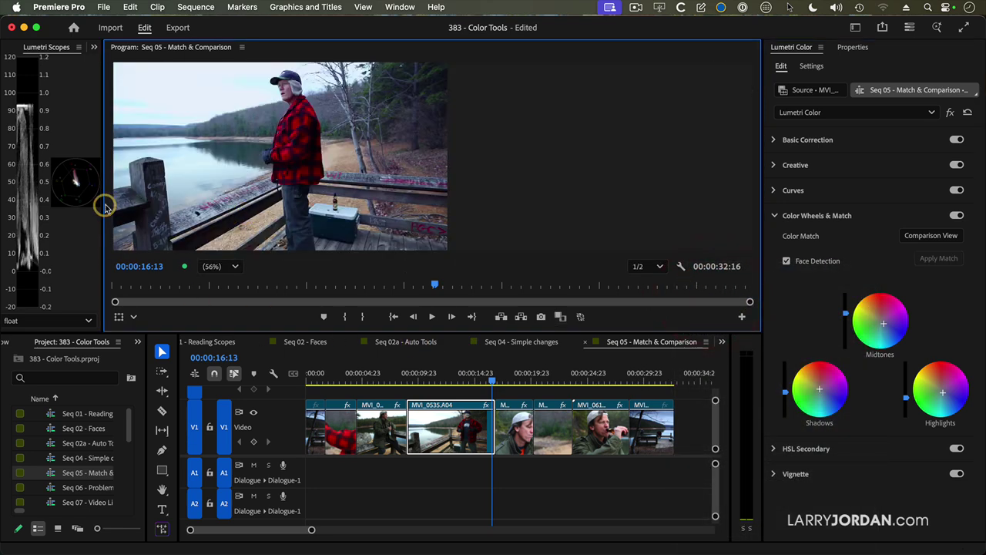
pyautogui.moveTo(103, 207); pyautogui.dragTo(493, 201)
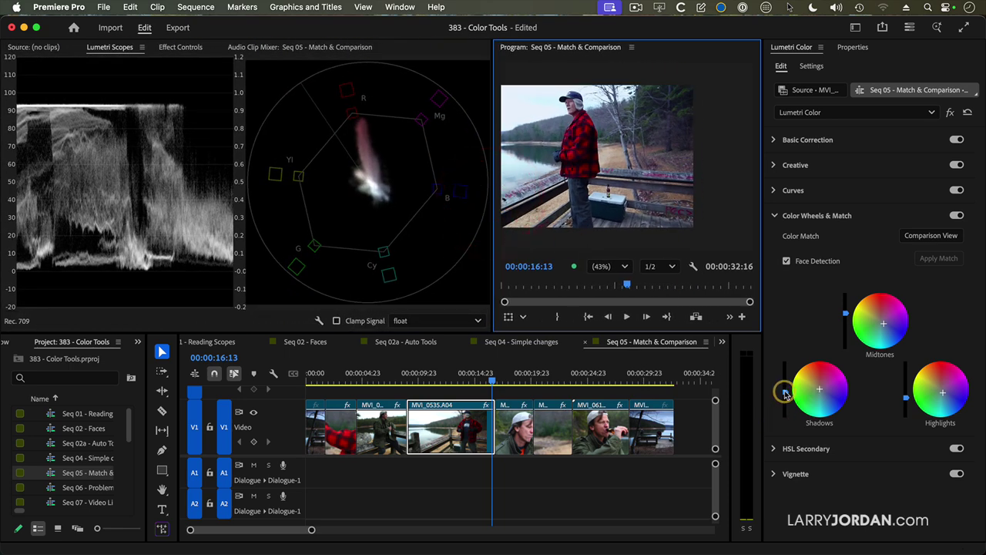
# - Try the Shadows and Midtones sliders on MVI_0535.A04, then nudge the Midtones wheel toward blue
pyautogui.moveTo(784, 389)
pyautogui.mouseDown()
pyautogui.moveTo(788, 444)
pyautogui.moveTo(775, 462)
pyautogui.moveTo(764, 194)
pyautogui.moveTo(763, 409)
pyautogui.moveTo(774, 365)
pyautogui.moveTo(765, 374)
pyautogui.mouseUp()
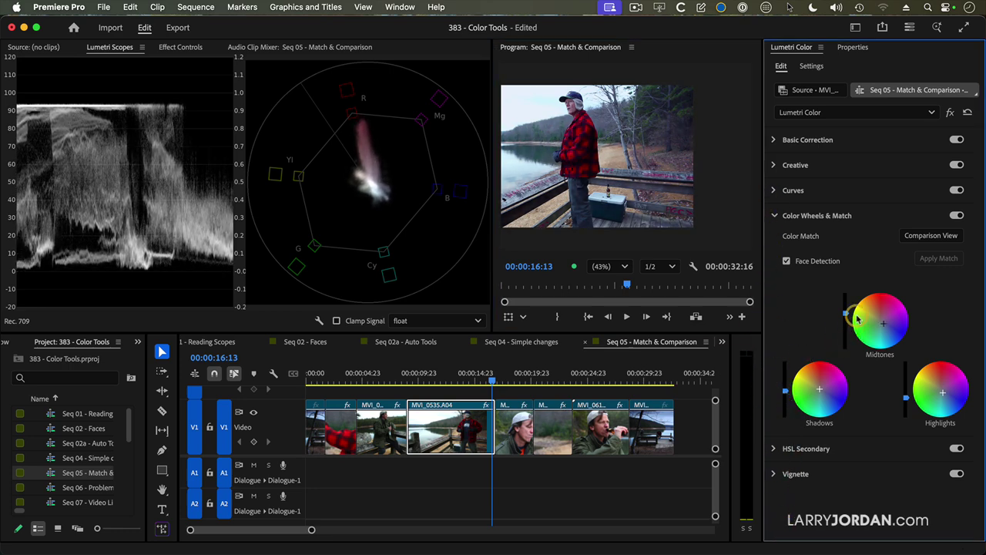
pyautogui.moveTo(848, 316); pyautogui.dragTo(838, 337)
pyautogui.moveTo(887, 399)
pyautogui.mouseDown()
pyautogui.moveTo(909, 398)
pyautogui.moveTo(904, 300)
pyautogui.moveTo(908, 463)
pyautogui.moveTo(909, 370)
pyautogui.moveTo(907, 401)
pyautogui.mouseUp()
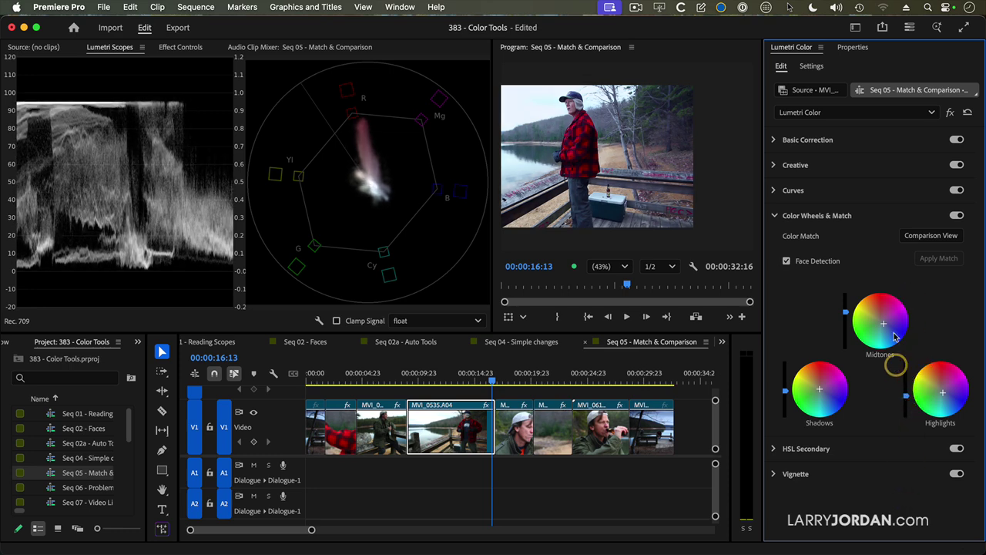
pyautogui.moveTo(883, 323)
pyautogui.mouseDown()
pyautogui.moveTo(869, 323)
pyautogui.moveTo(885, 323)
pyautogui.moveTo(879, 308)
pyautogui.moveTo(874, 323)
pyautogui.moveTo(901, 328)
pyautogui.moveTo(887, 323)
pyautogui.mouseUp()
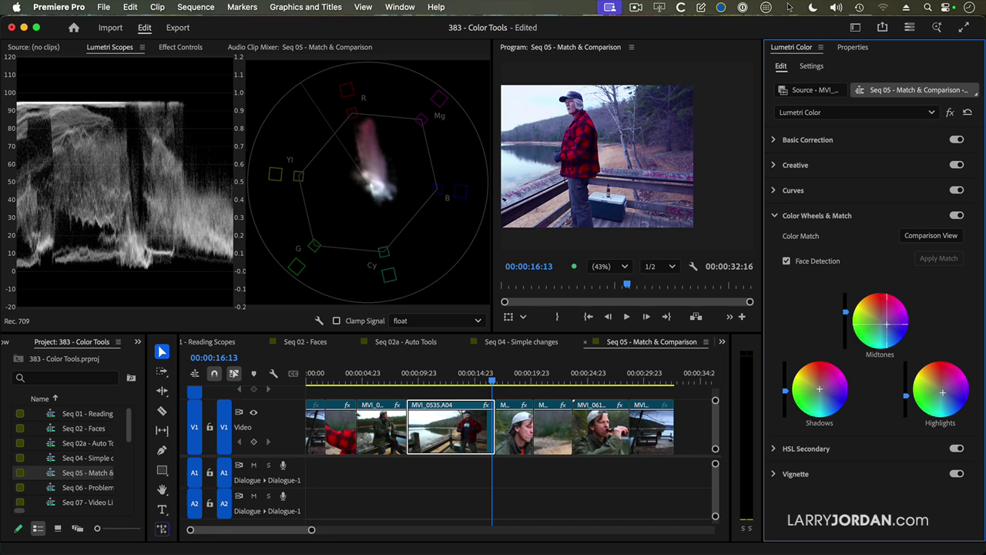